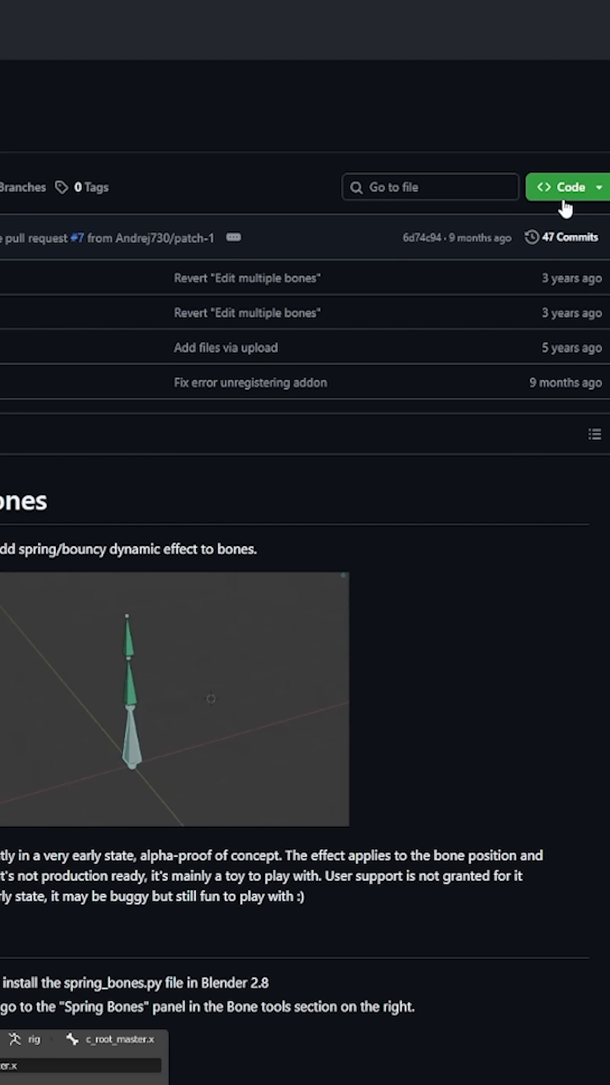
Download the Spring Bones repository ZIP and browse for its script in the Scripting workspace.
{"action": "left_click", "coordinate": [572, 196]}
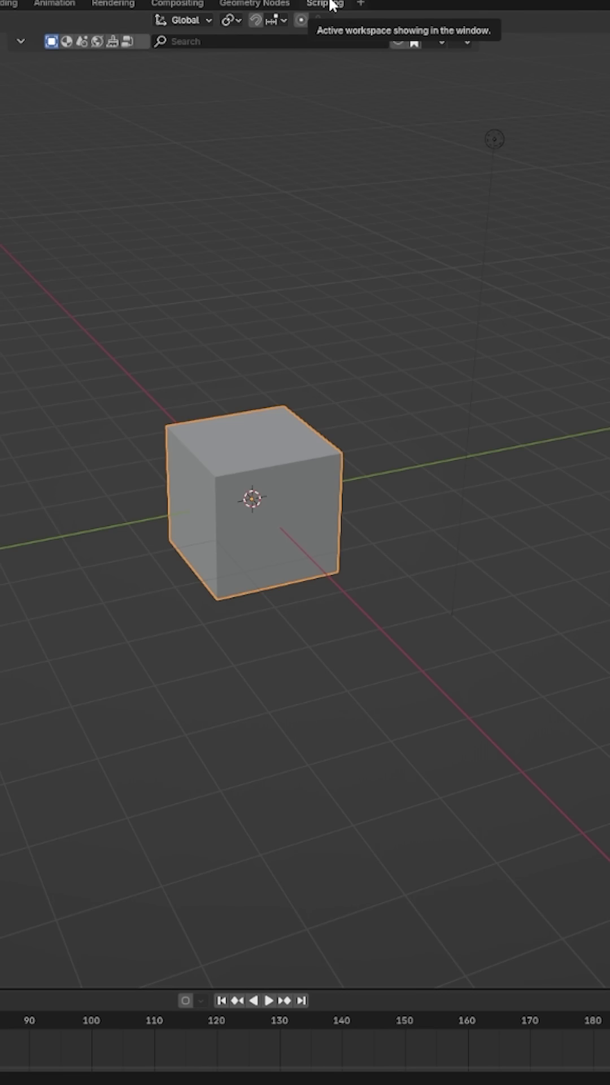
{"action": "left_click", "coordinate": [330, 4]}
{"action": "left_click", "coordinate": [395, 53]}
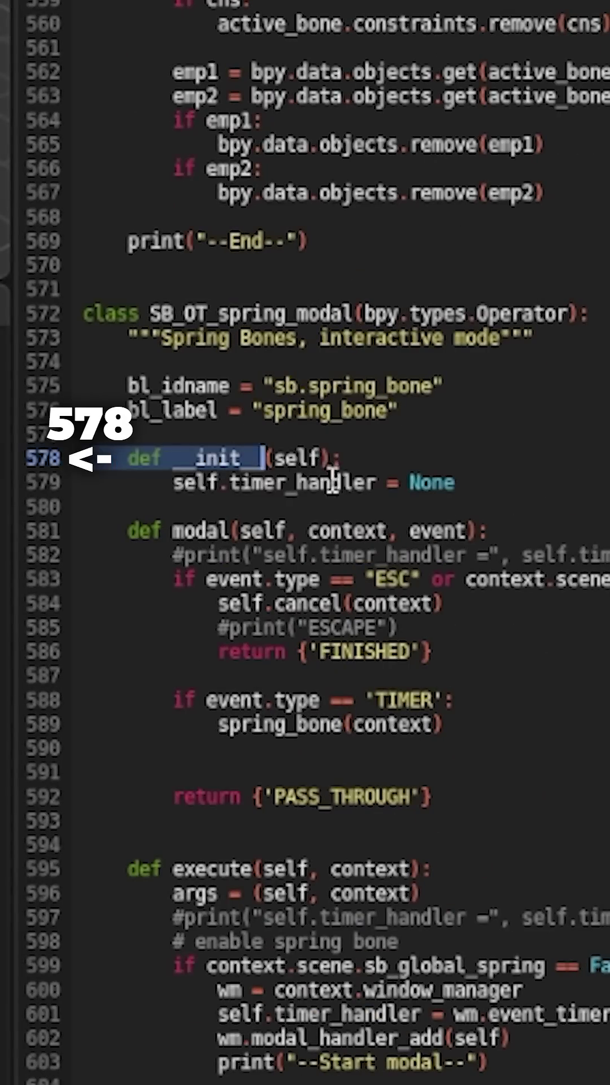
Replace lines 578-579 with an __init__(*args, **kwargs) that calls super().__init__, and fix its indentation.
{"action": "left_click_drag", "start_coordinate": [334, 479], "coordinate": [494, 500]}
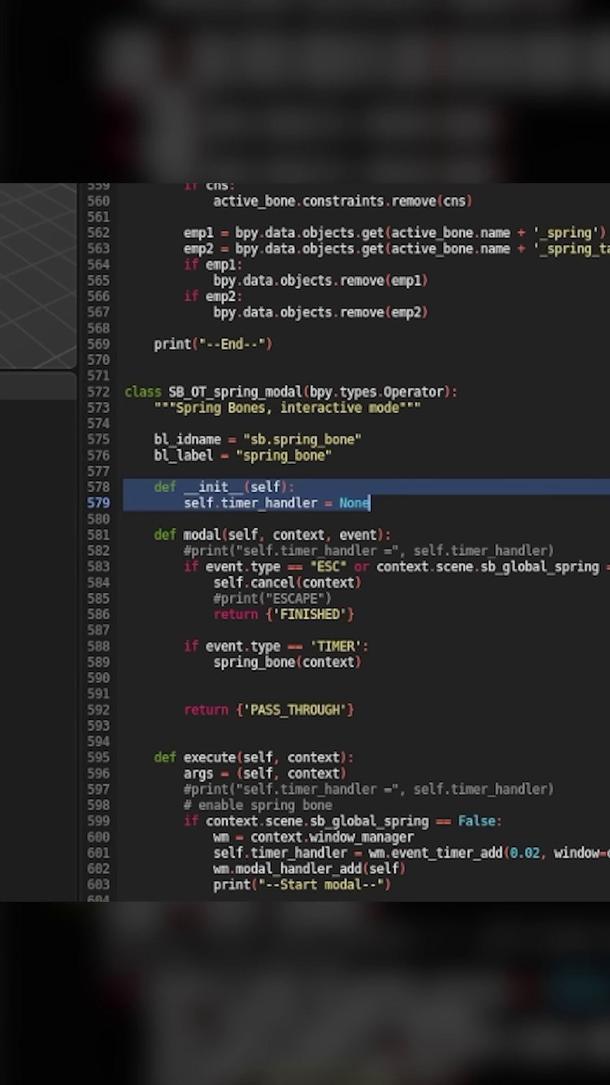
{"action": "type", "text": "def __init__(self, *args, **kwargs):     super().__init__(*args, **kwargs)     self.timer_handler = None"}
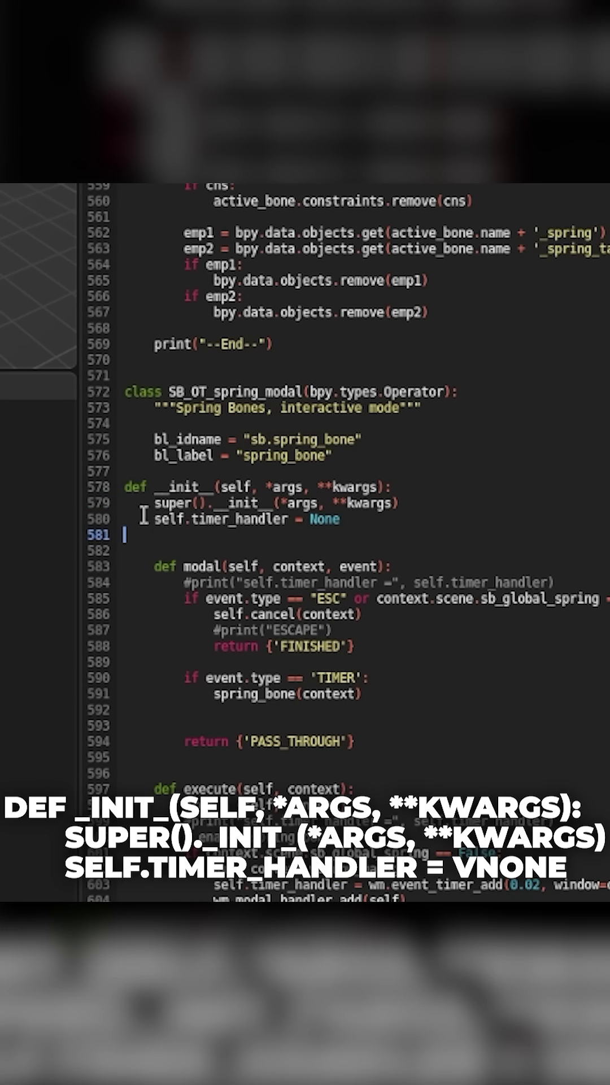
{"action": "key", "text": "BackSpace"}
{"action": "key", "text": "Up"}
{"action": "key", "text": "Up"}
{"action": "key", "text": "Home"}
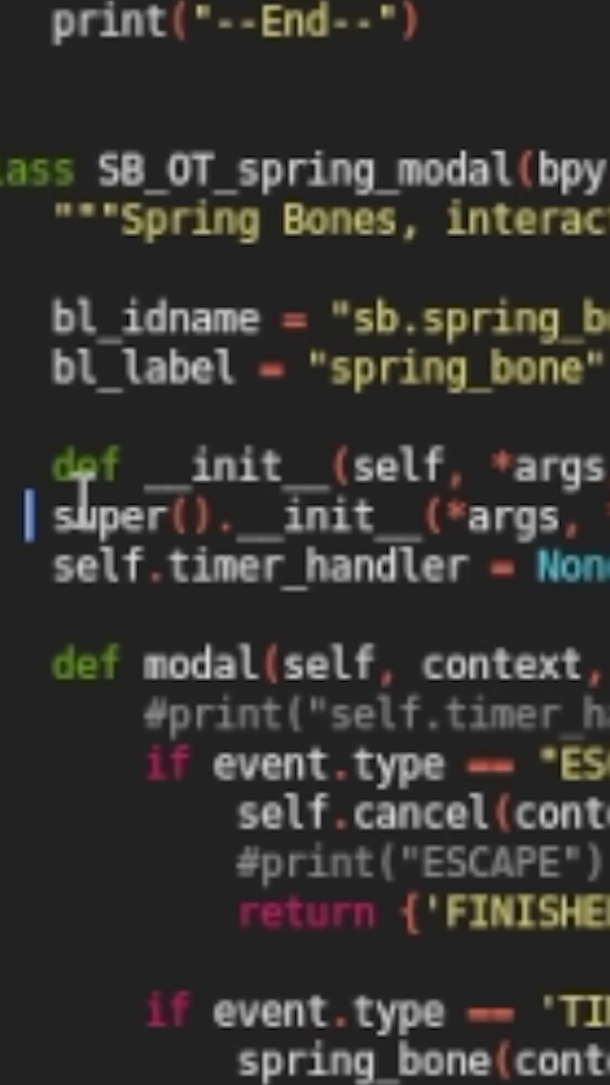
{"action": "key", "text": "Tab"}
{"action": "key", "text": "Tab"}
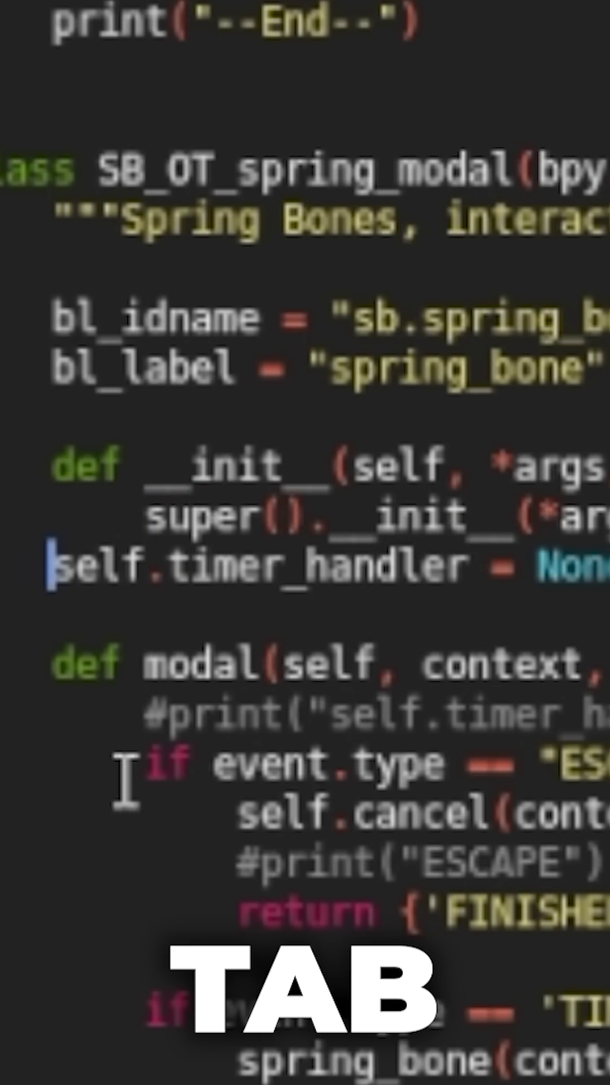
{"action": "key", "text": "Tab"}
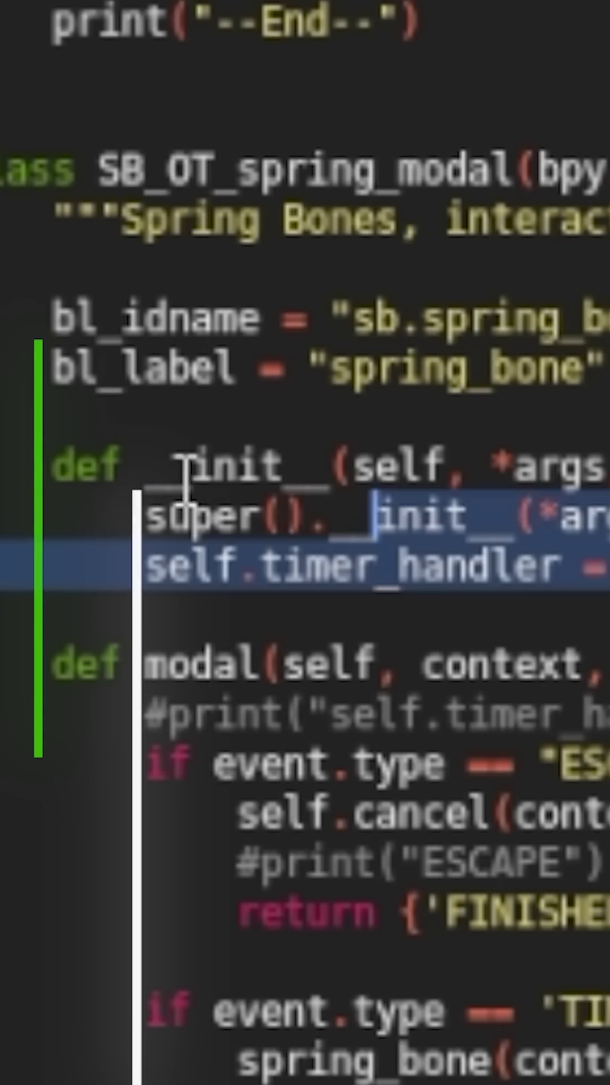
{"action": "left_click_drag", "start_coordinate": [212, 492], "coordinate": [7, 467]}
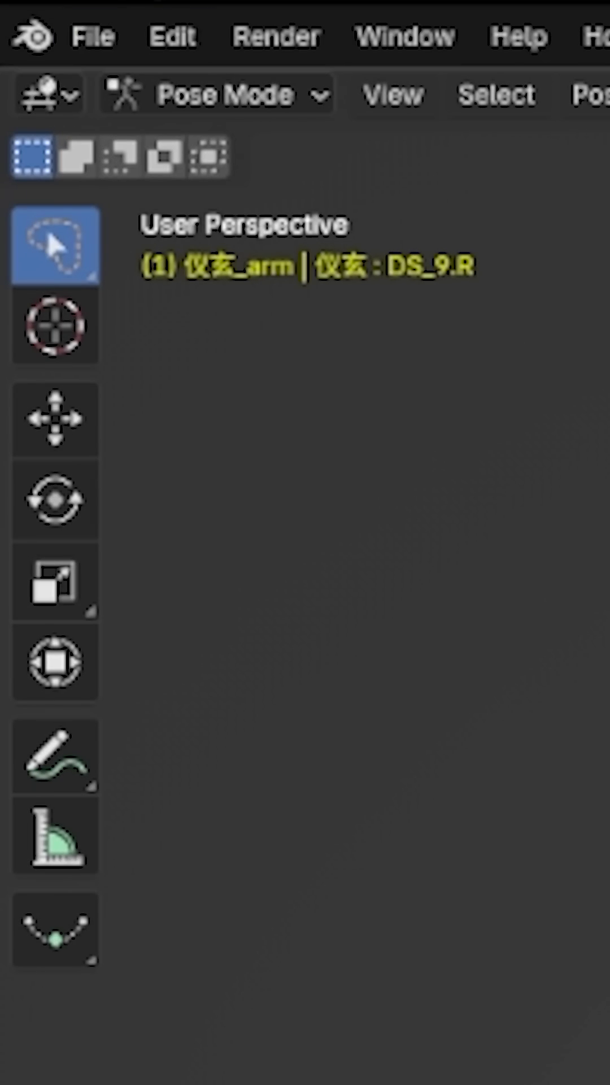
Install the Spring Bones add-on, enable Spring and Rotation on the bone, and start Interactive Mode.
{"action": "left_click", "coordinate": [85, 42]}
{"action": "mouse_move", "coordinate": [173, 37]}
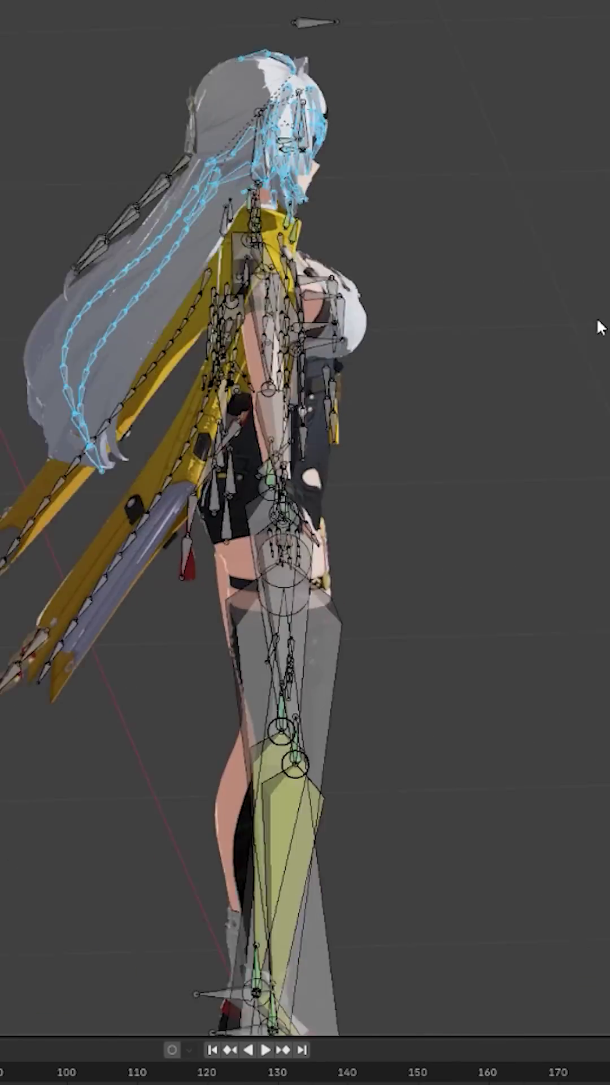
{"action": "mouse_move", "coordinate": [598, 324]}
{"action": "middle_mouse_down"}
{"action": "mouse_move", "coordinate": [293, 520]}
{"action": "mouse_move", "coordinate": [467, 537]}
{"action": "mouse_move", "coordinate": [274, 375]}
{"action": "mouse_move", "coordinate": [260, 484]}
{"action": "mouse_move", "coordinate": [383, 582]}
{"action": "mouse_move", "coordinate": [417, 588]}
{"action": "mouse_move", "coordinate": [399, 586]}
{"action": "middle_mouse_up"}
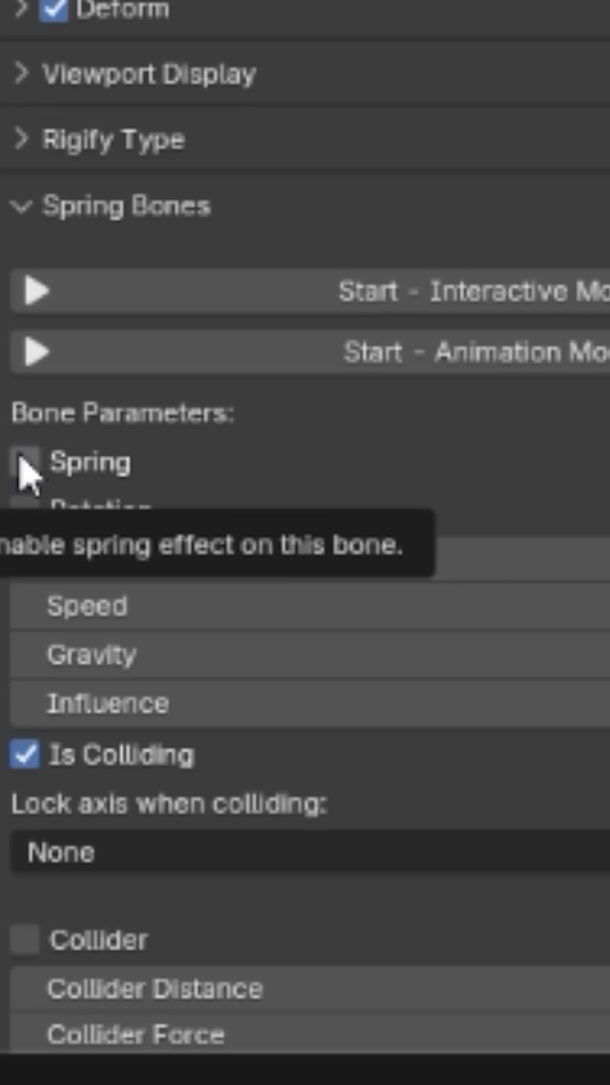
{"action": "left_click", "coordinate": [347, 858]}
{"action": "left_click", "coordinate": [49, 516]}
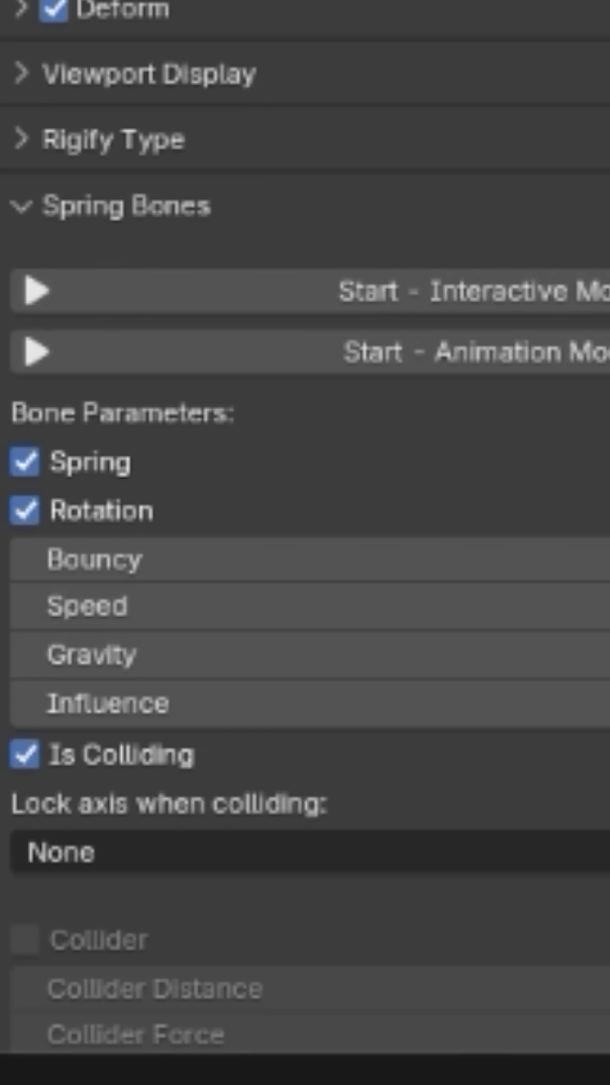
{"action": "left_click", "coordinate": [368, 307]}
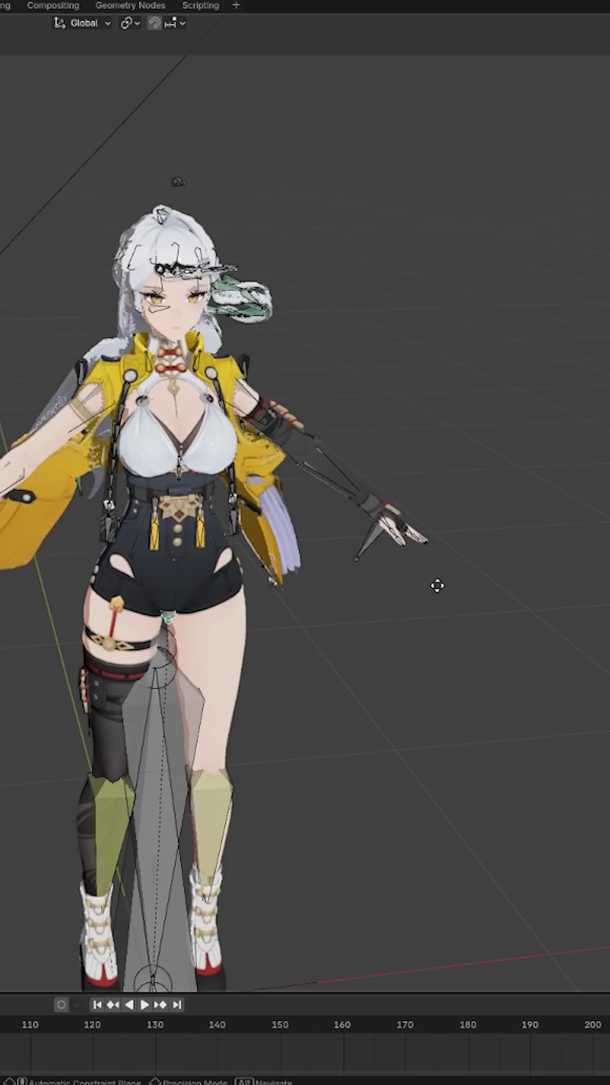